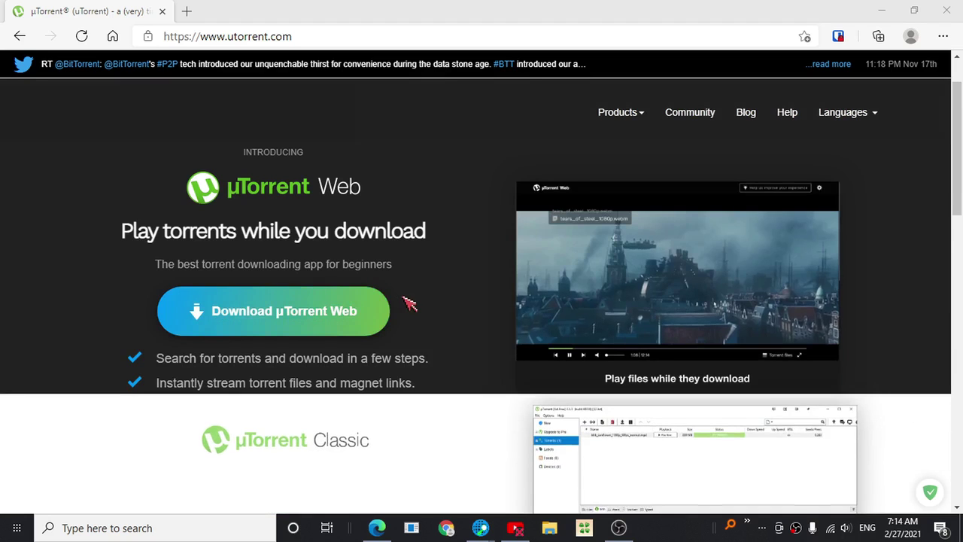
- Scroll the utorrent.com home page down to the µTorrent Classic download section
{"action": "scroll", "coordinate": [333, 459], "scroll_direction": "down", "scroll_amount": 2}
{"action": "scroll", "coordinate": [316, 444], "scroll_direction": "down", "scroll_amount": 2}
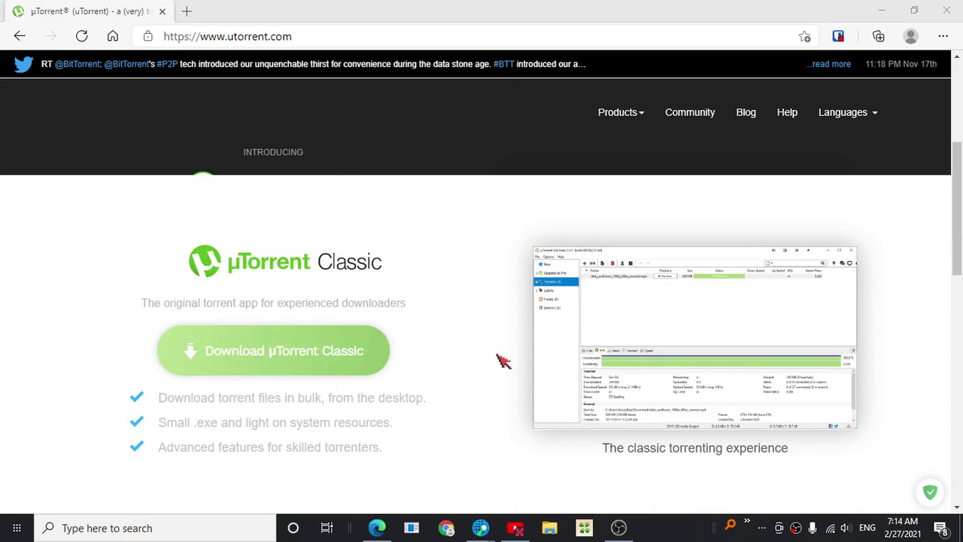
{"action": "scroll", "coordinate": [502, 361], "scroll_direction": "up", "scroll_amount": 3}
{"action": "scroll", "coordinate": [502, 361], "scroll_direction": "down", "scroll_amount": 4}
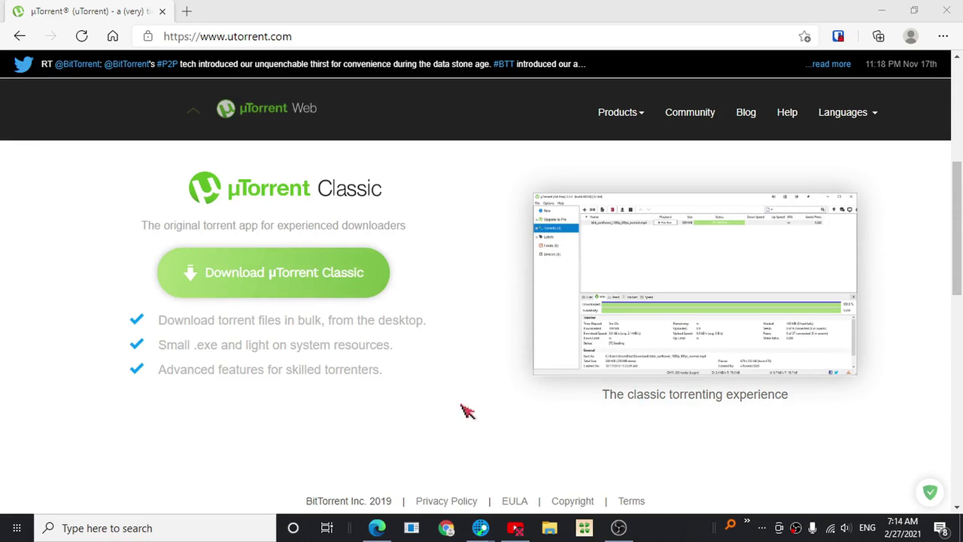
- Confirm uTorrent (1).exe is in the Downloads folder, then close File Explorer
{"action": "left_click", "coordinate": [551, 527]}
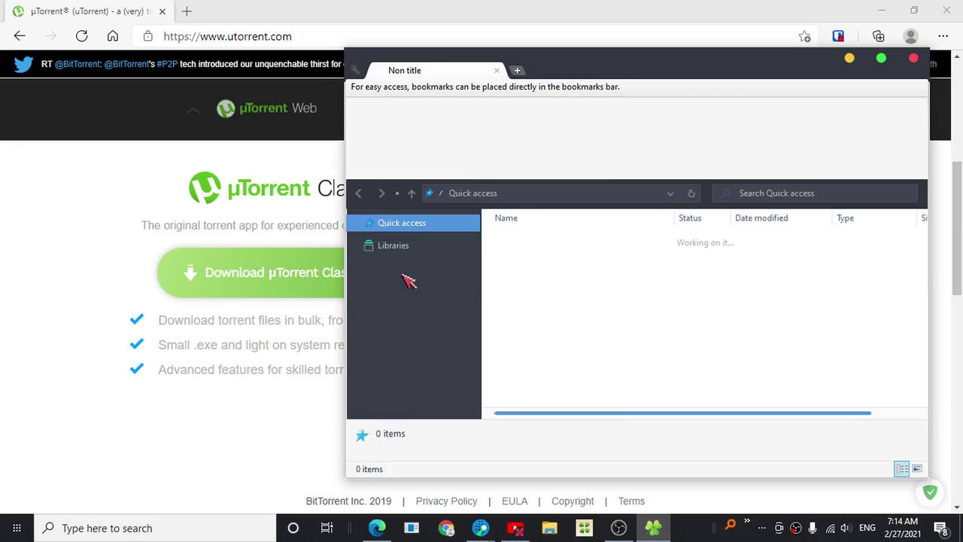
{"action": "left_click", "coordinate": [400, 264]}
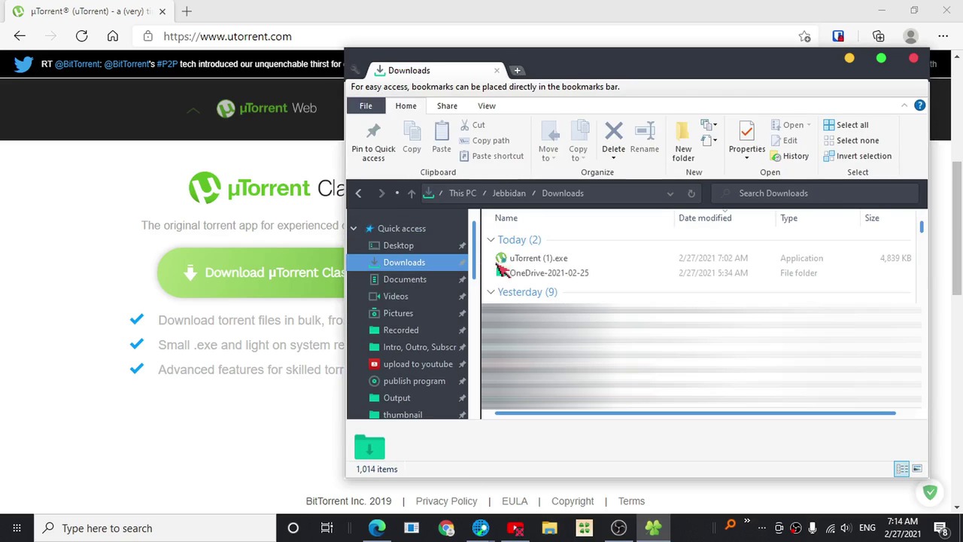
{"action": "left_click", "coordinate": [561, 259]}
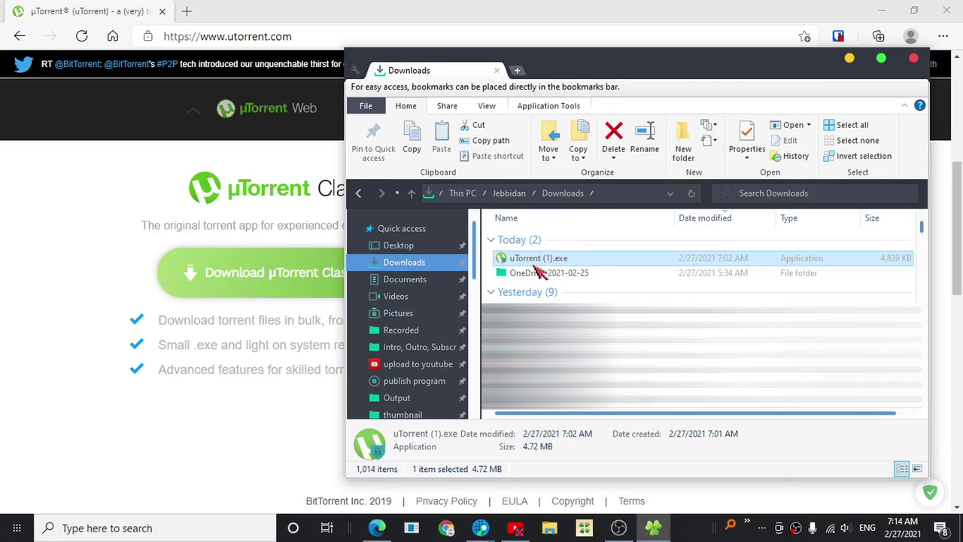
{"action": "left_click", "coordinate": [914, 60]}
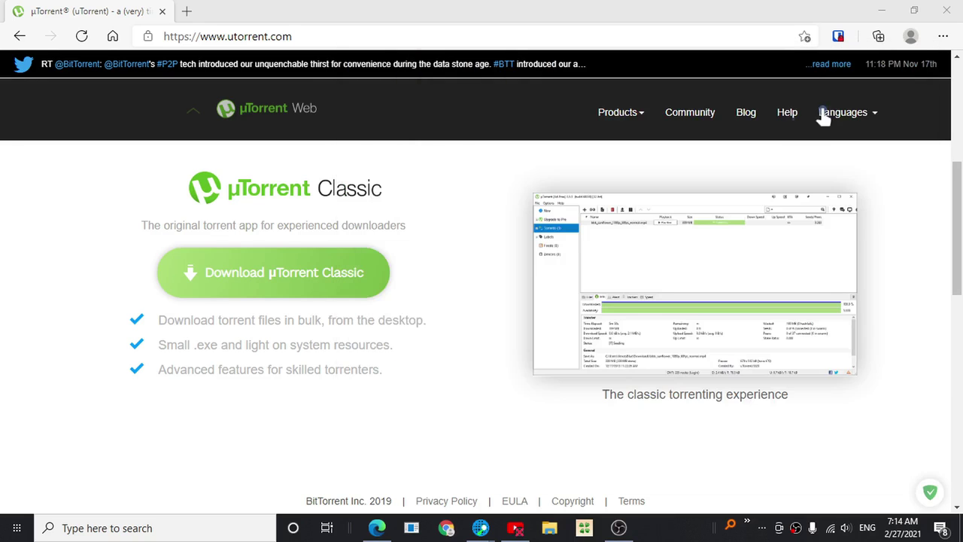
- Search Windows for 'u' and launch the uTorrent.exe best match
{"action": "left_click", "coordinate": [147, 536]}
{"action": "type", "text": "u"}
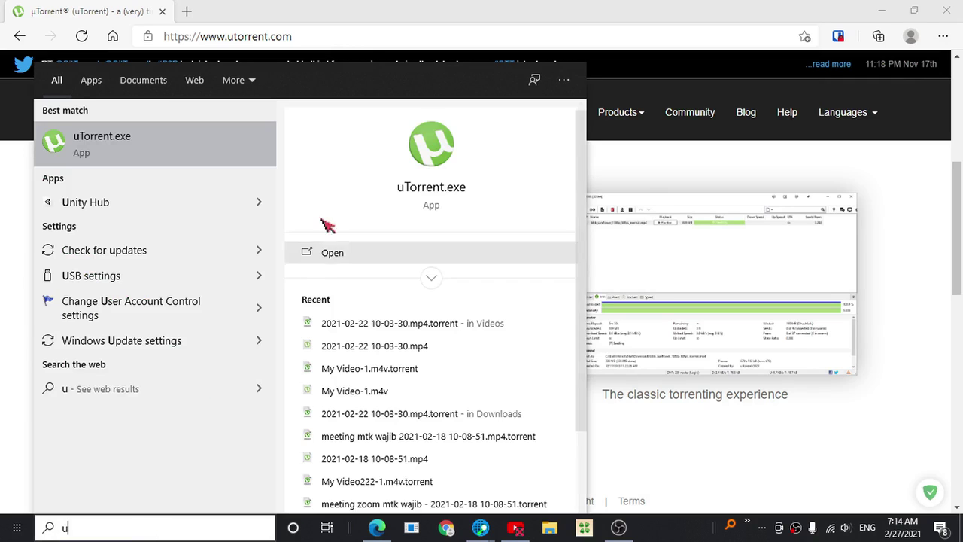
{"action": "key", "text": "Escape"}
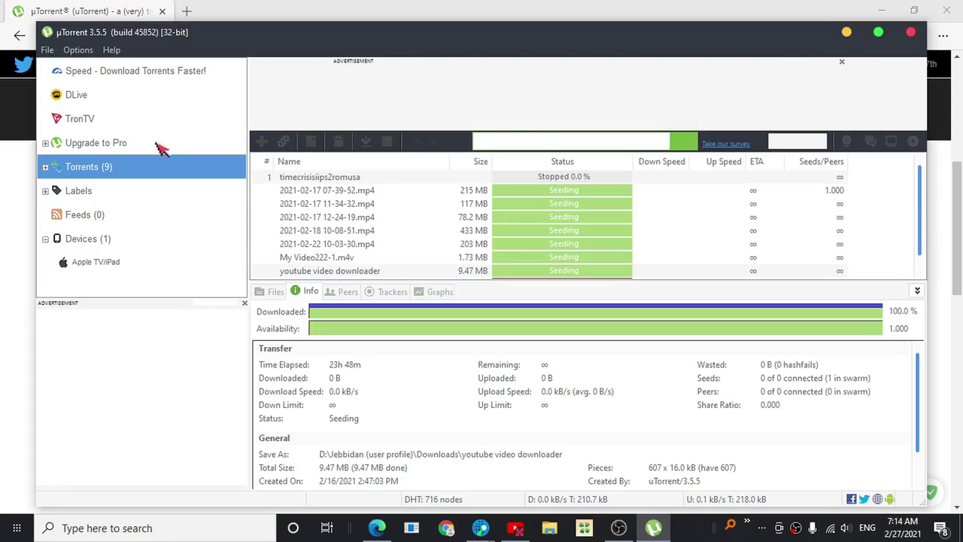
{"action": "left_click", "coordinate": [48, 51]}
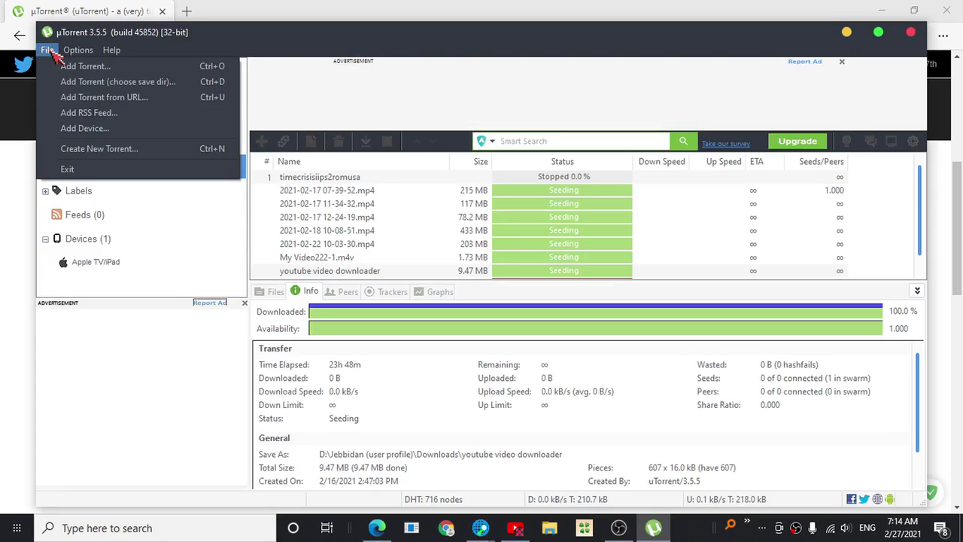
{"action": "left_click", "coordinate": [161, 155]}
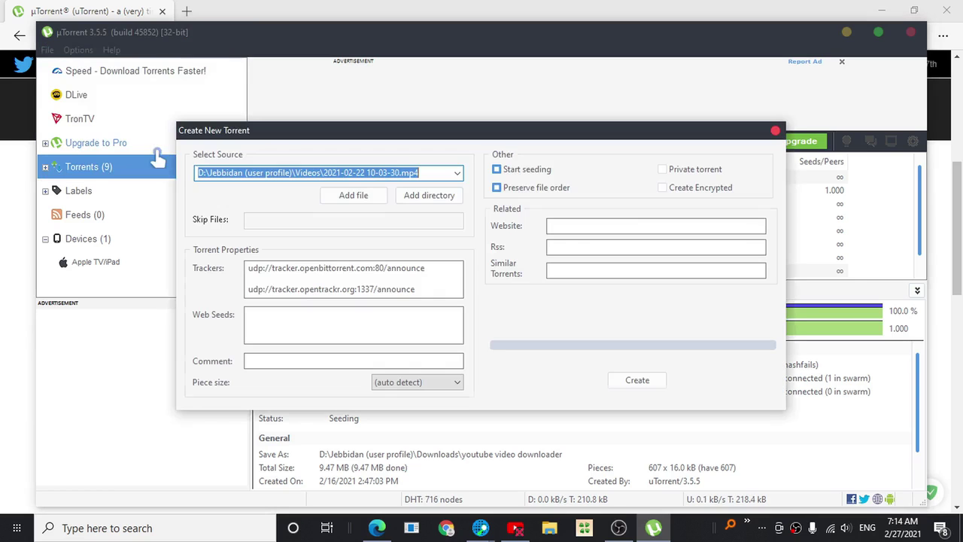
{"action": "left_click", "coordinate": [382, 193]}
{"action": "left_click", "coordinate": [370, 194]}
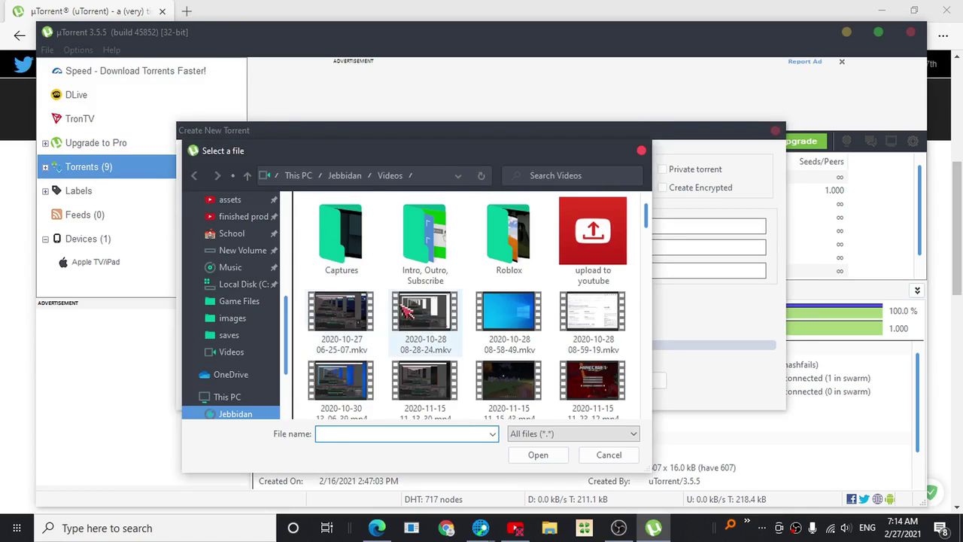
{"action": "scroll", "coordinate": [444, 323], "scroll_direction": "down", "scroll_amount": 3}
{"action": "left_click", "coordinate": [445, 324]}
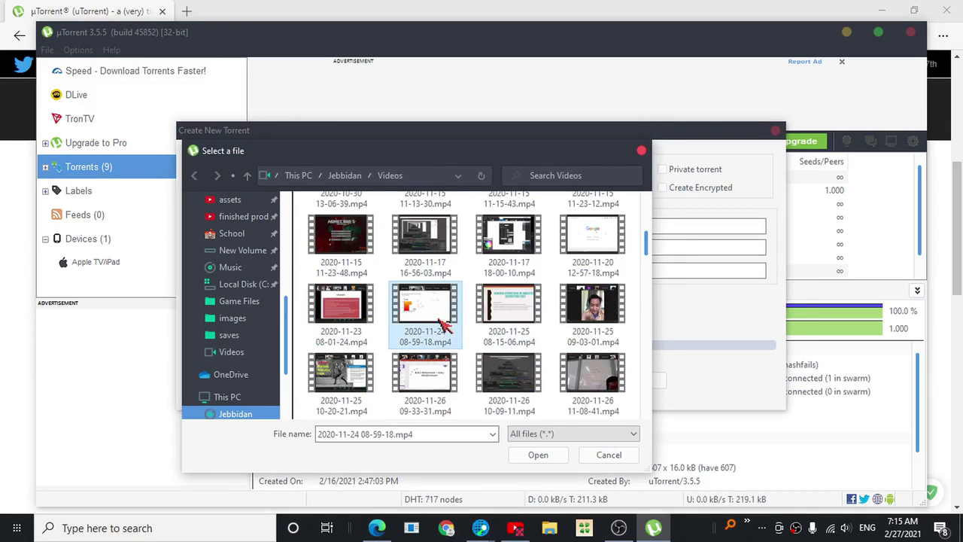
{"action": "key", "text": "shift+F10"}
{"action": "left_click", "coordinate": [495, 309]}
{"action": "left_click", "coordinate": [683, 163]}
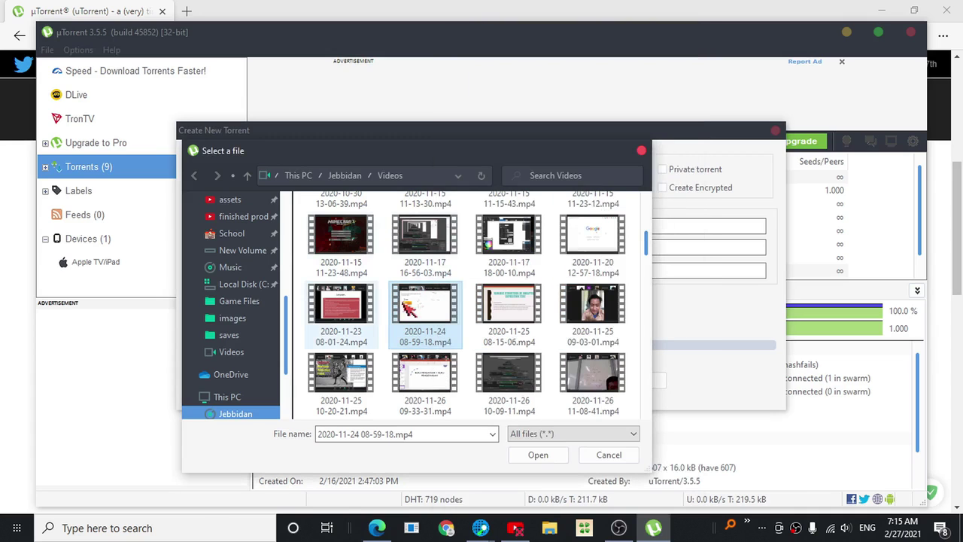
{"action": "double_click", "coordinate": [409, 302]}
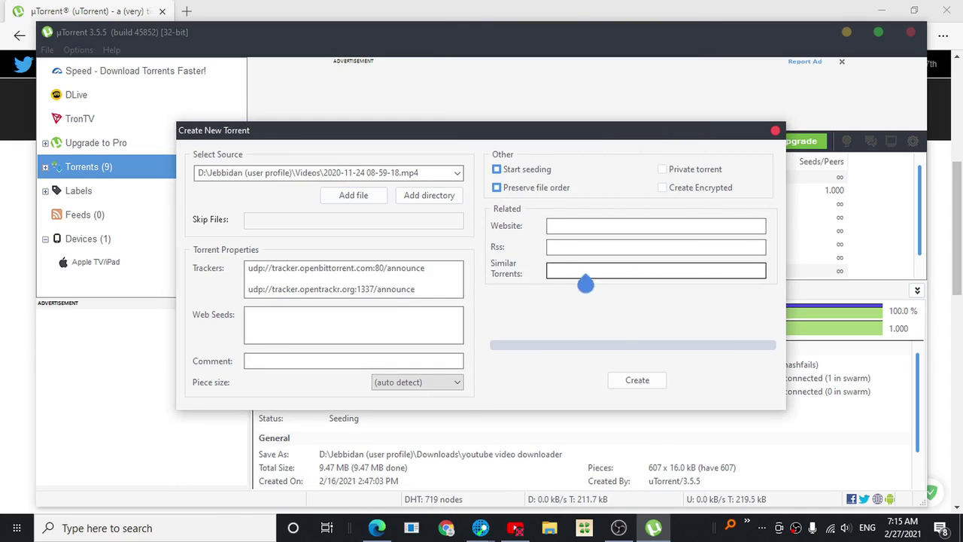
- Create the torrent, save the .torrent file to the Desktop, and close the creation window
{"action": "left_click", "coordinate": [664, 228]}
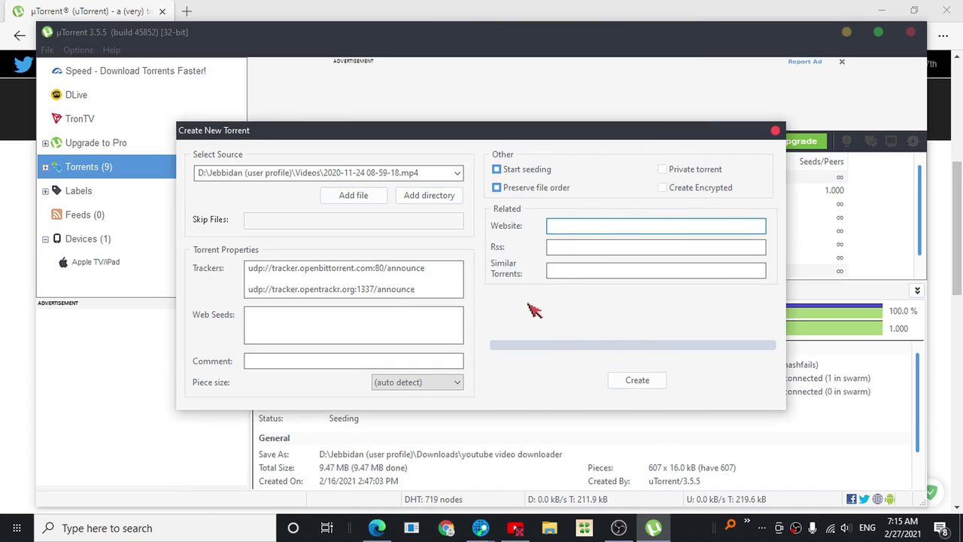
{"action": "left_click", "coordinate": [644, 385]}
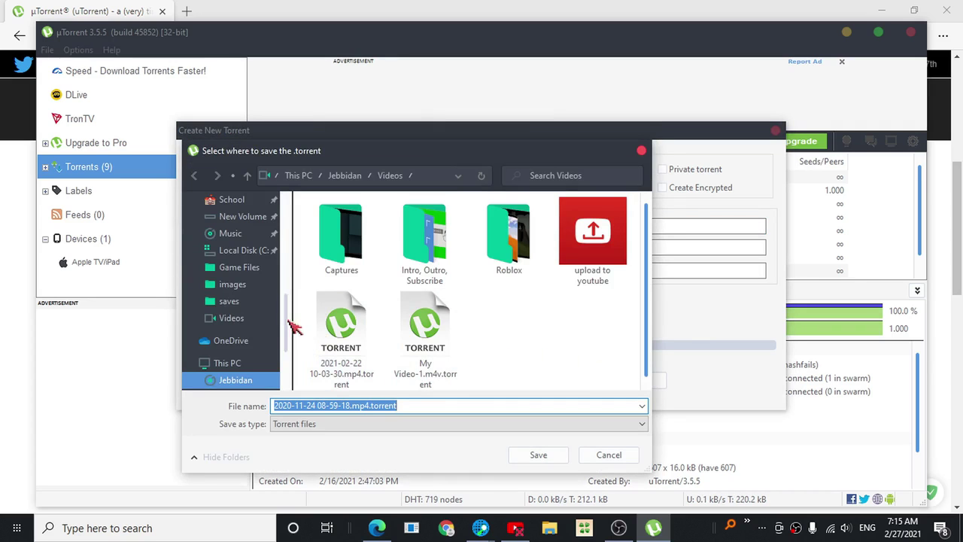
{"action": "left_click_drag", "start_coordinate": [286, 325], "coordinate": [286, 237]}
{"action": "left_click", "coordinate": [238, 229]}
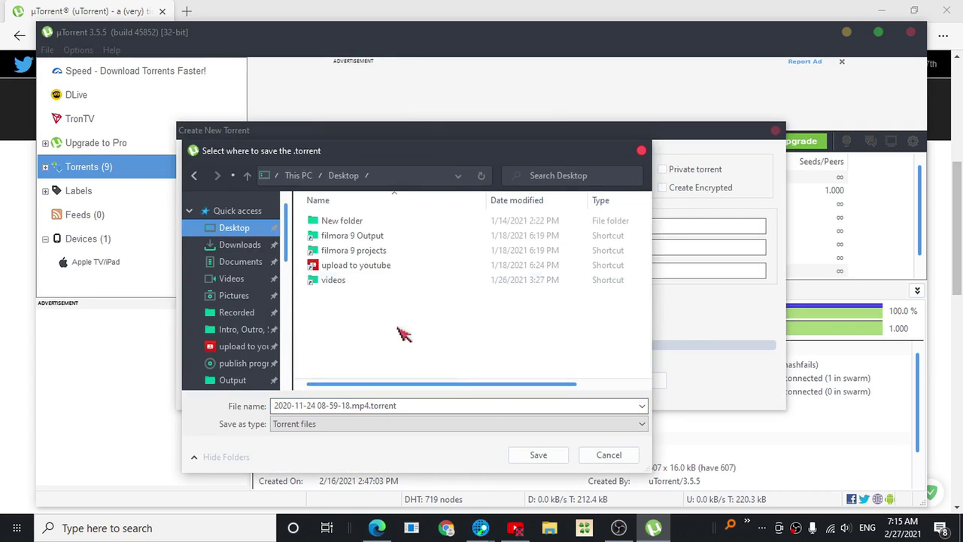
{"action": "left_click", "coordinate": [550, 456]}
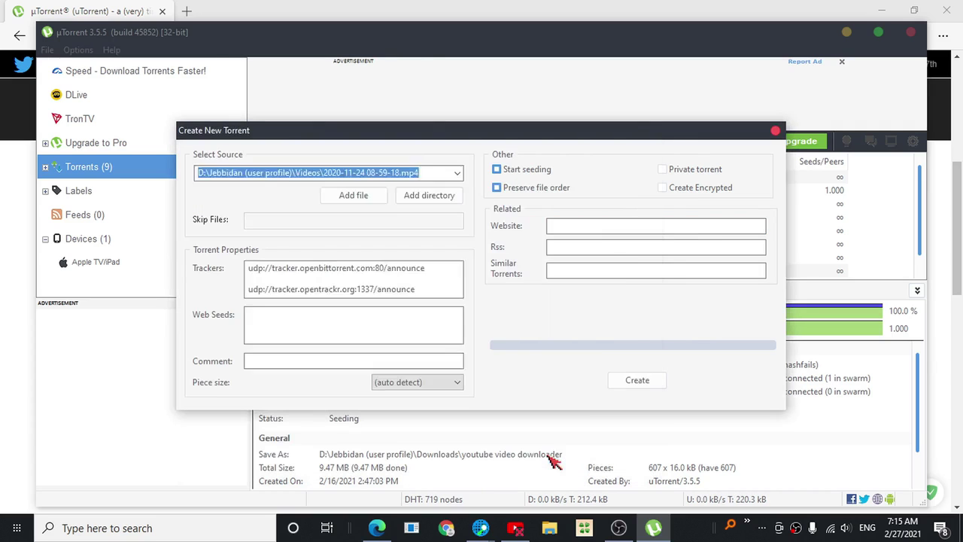
{"action": "left_click", "coordinate": [778, 132]}
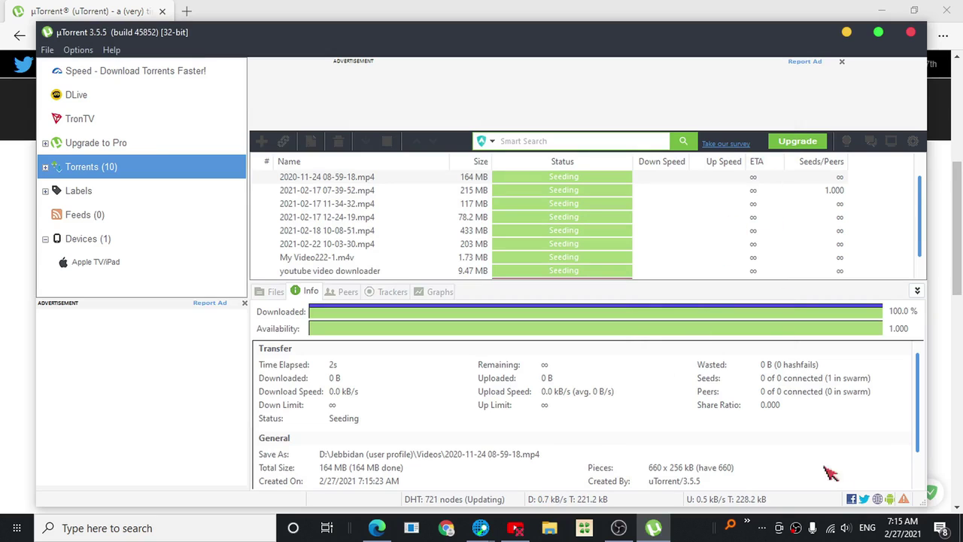
{"action": "key", "text": "super+d"}
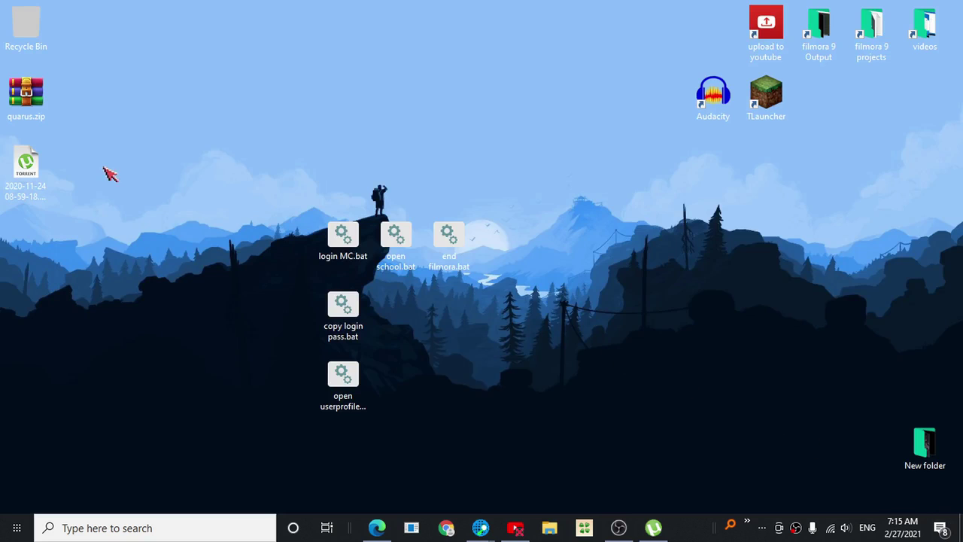
{"action": "left_click_drag", "start_coordinate": [24, 189], "coordinate": [183, 120]}
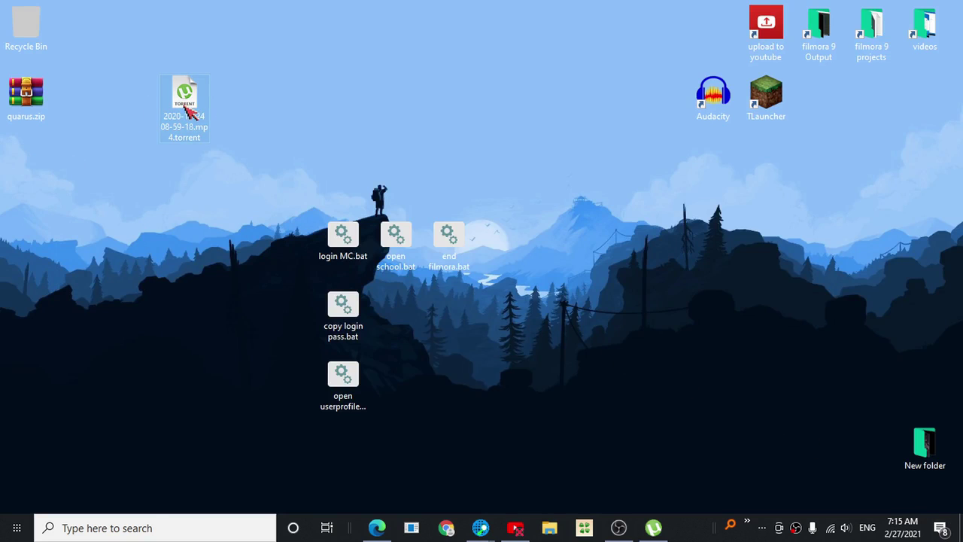
{"action": "right_click", "coordinate": [188, 112]}
{"action": "left_click", "coordinate": [279, 410]}
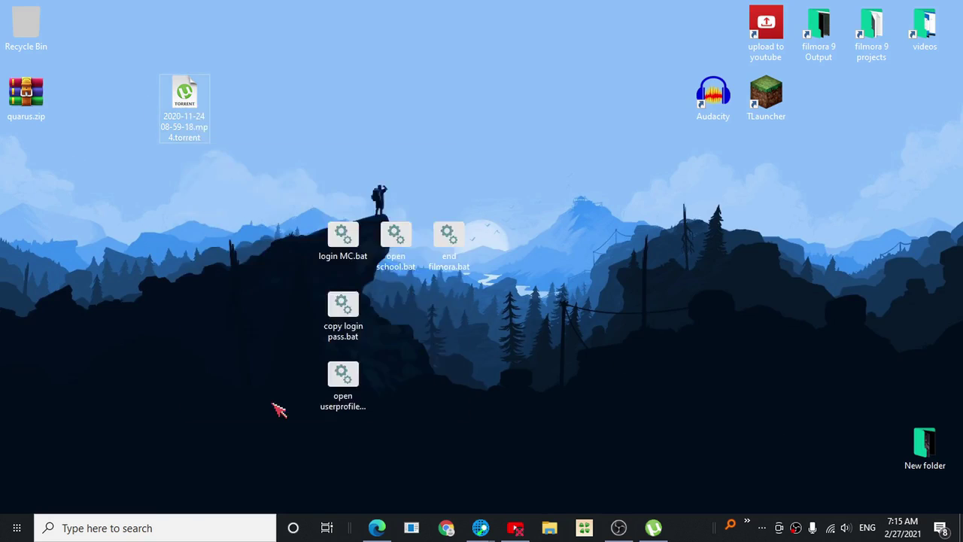
{"action": "left_click_drag", "start_coordinate": [256, 265], "coordinate": [319, 265]}
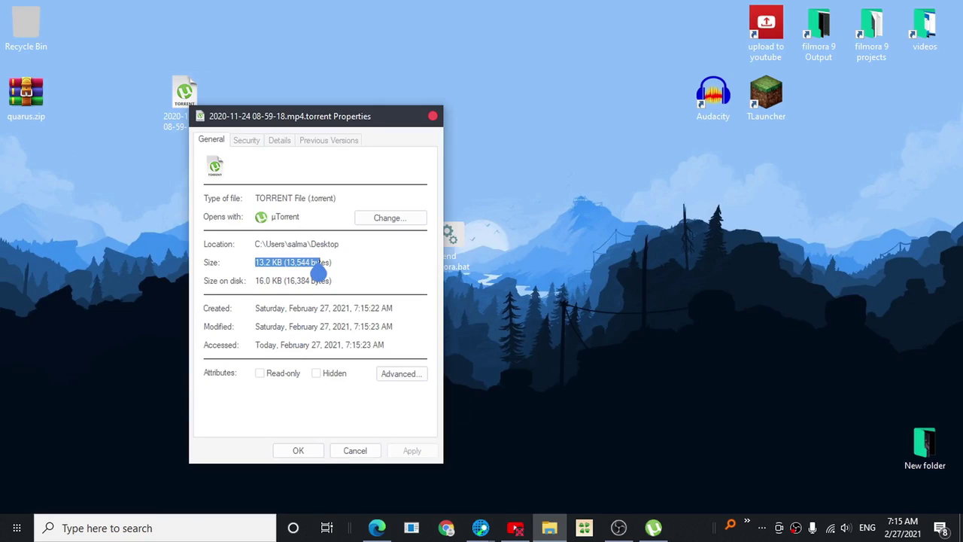
{"action": "left_click", "coordinate": [433, 116]}
- Delete the .torrent file from the desktop by dragging it to the Recycle Bin
{"action": "left_click", "coordinate": [239, 147]}
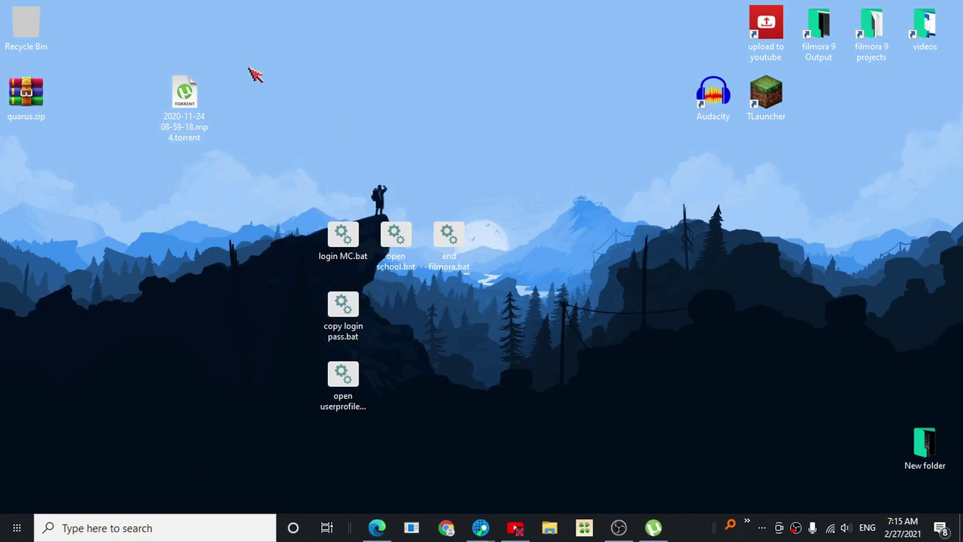
{"action": "right_click", "coordinate": [199, 100]}
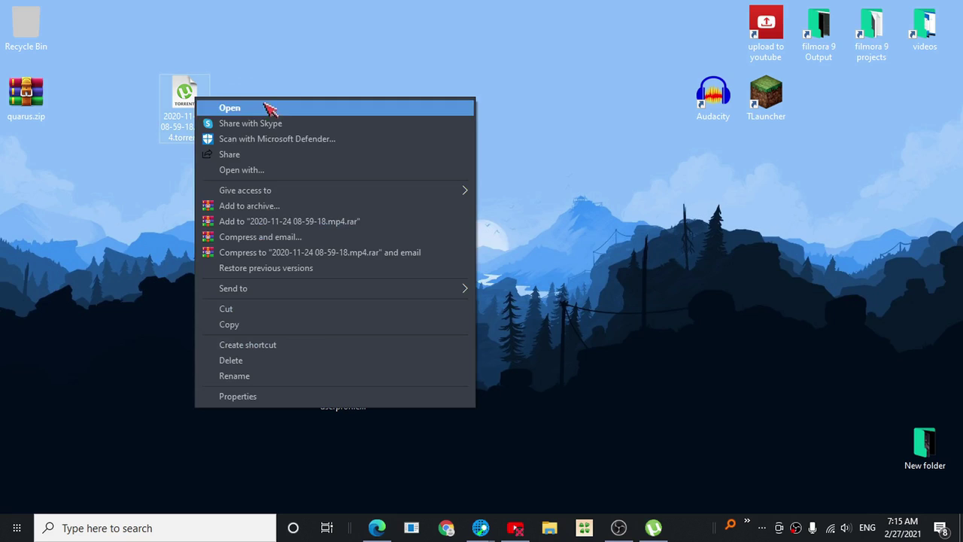
{"action": "left_click", "coordinate": [251, 81]}
{"action": "mouse_move", "coordinate": [184, 93]}
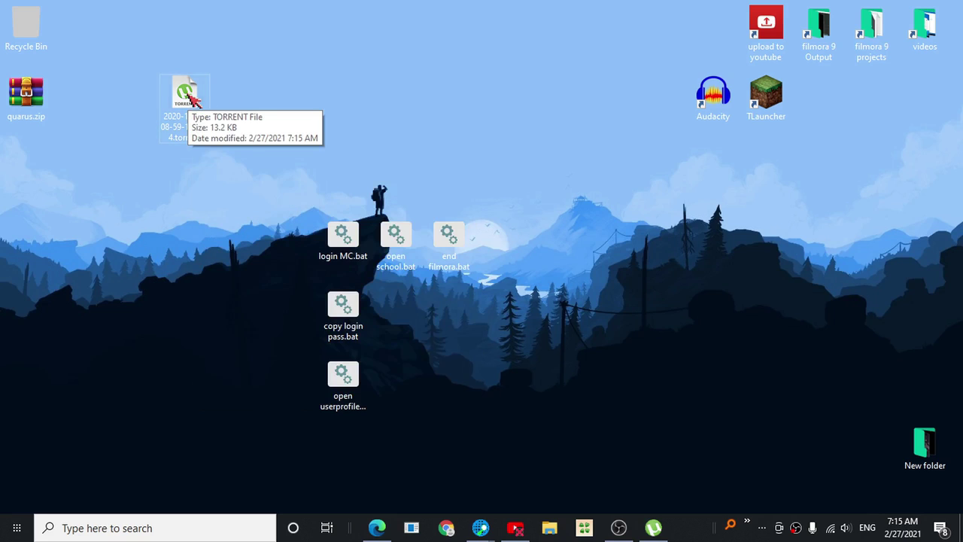
{"action": "left_click_drag", "start_coordinate": [189, 95], "coordinate": [26, 26]}
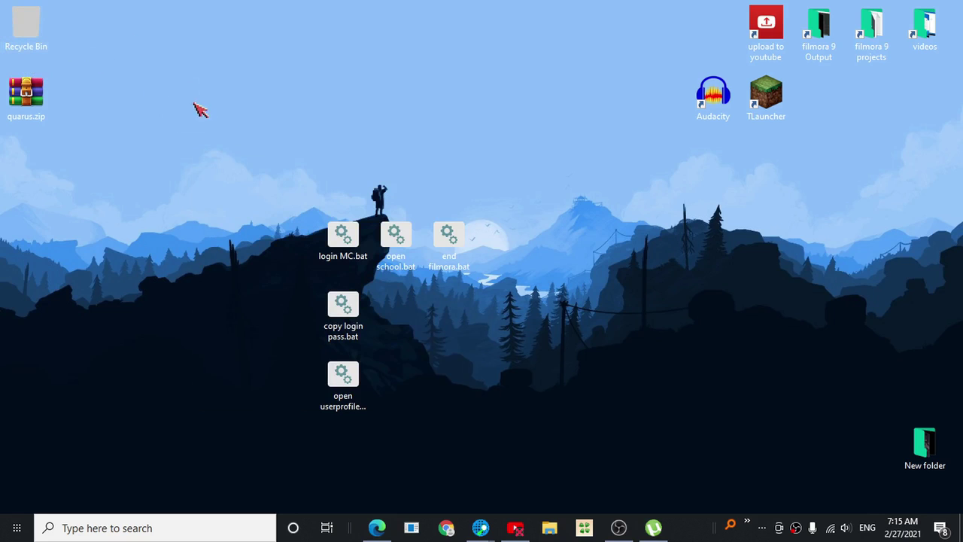
- Remove the errored time-crisis-project-titan-setup-X64.exe torrent from uTorrent, confirming with Yes
{"action": "left_click", "coordinate": [649, 530]}
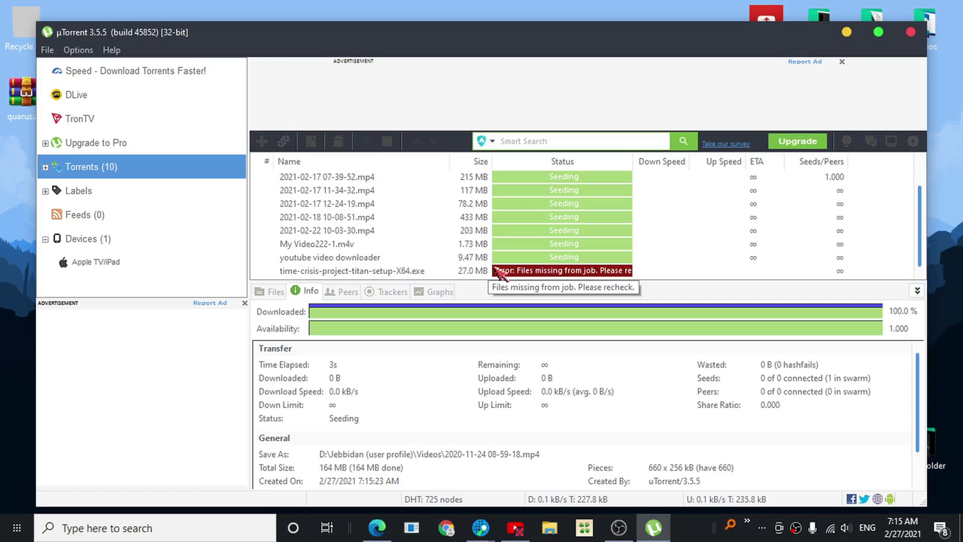
{"action": "left_click", "coordinate": [509, 270]}
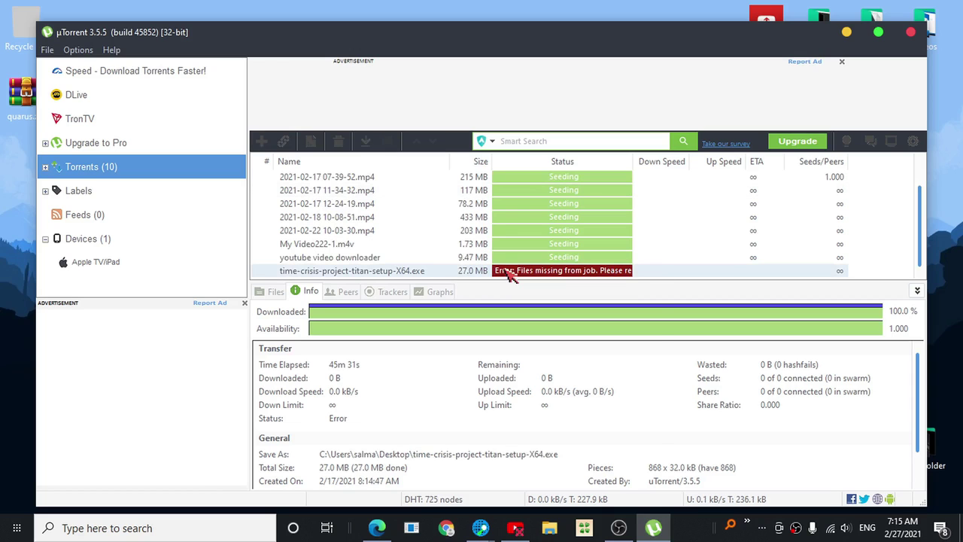
{"action": "right_click", "coordinate": [506, 271]}
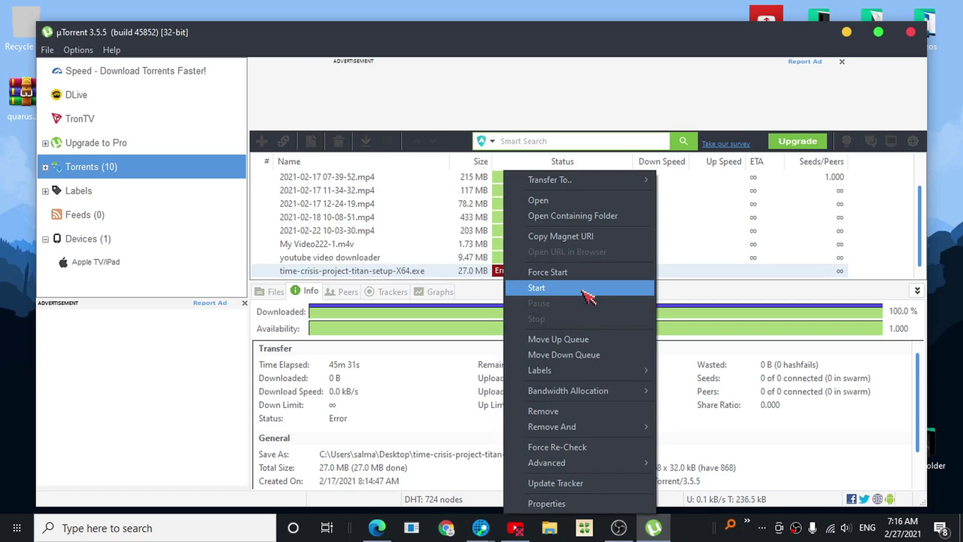
{"action": "left_click", "coordinate": [625, 414]}
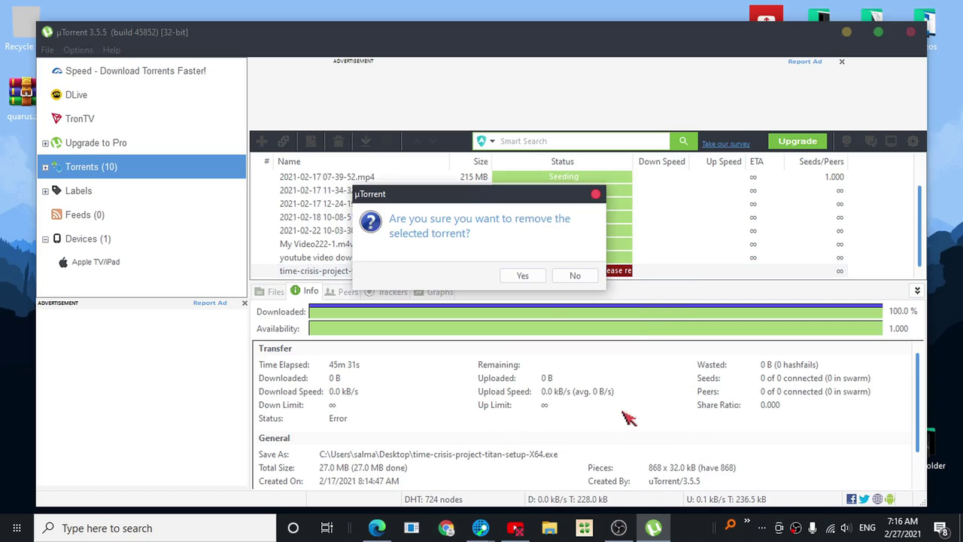
{"action": "left_click", "coordinate": [523, 275]}
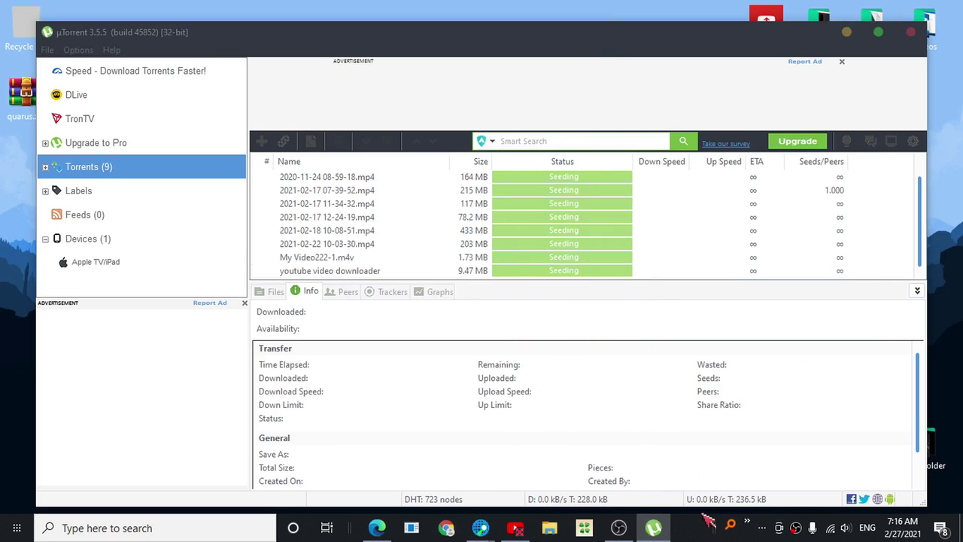